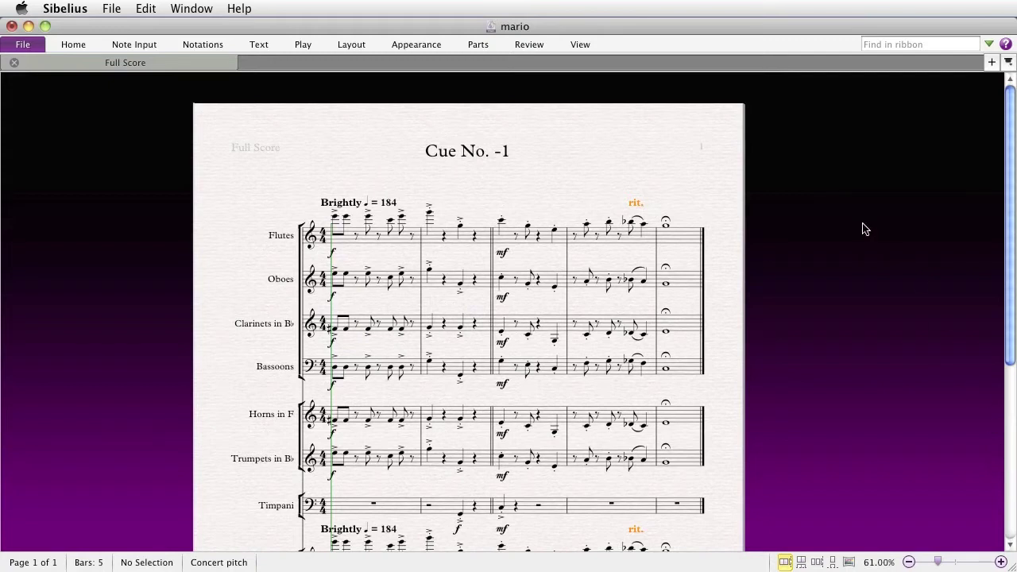
- Insert mario.svg as a graphic anchored to Flutes bar 1
left_click(381, 246)
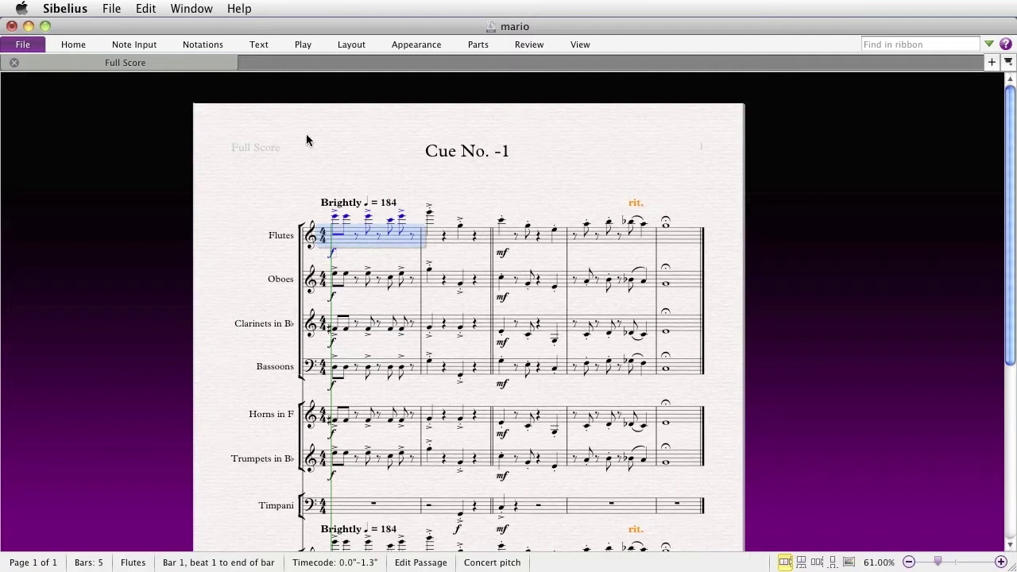
left_click(205, 47)
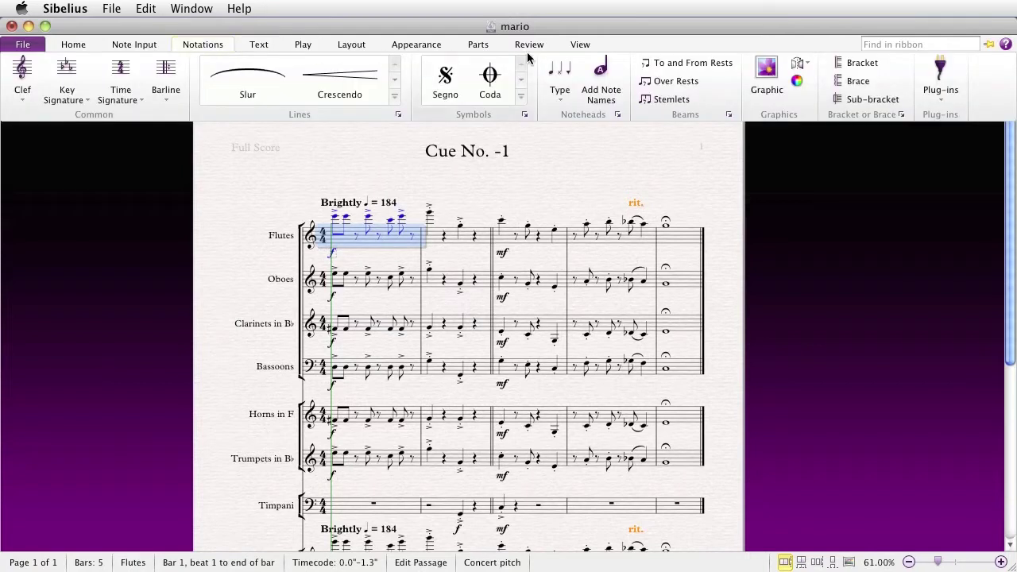
left_click(764, 76)
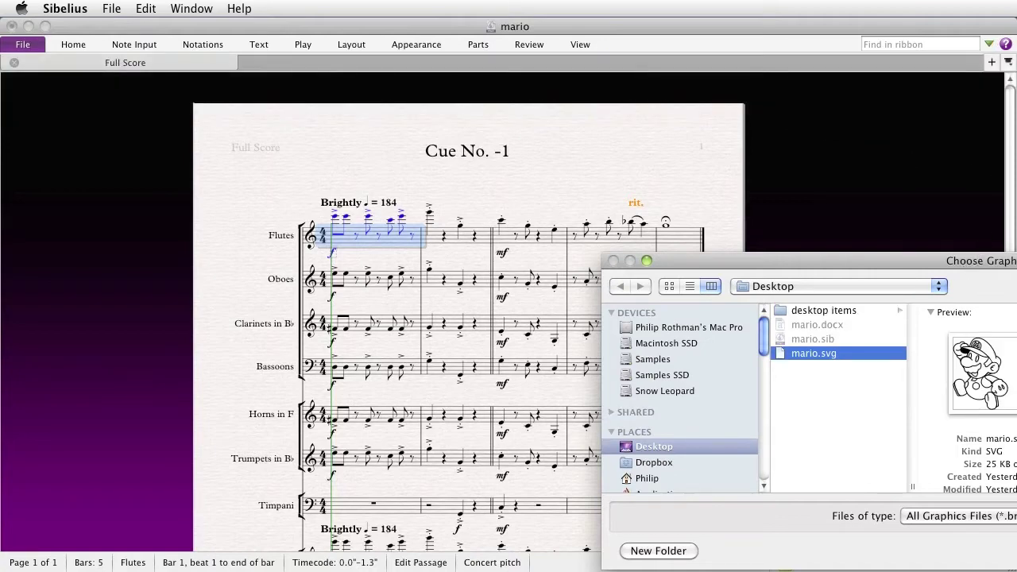
key("Return")
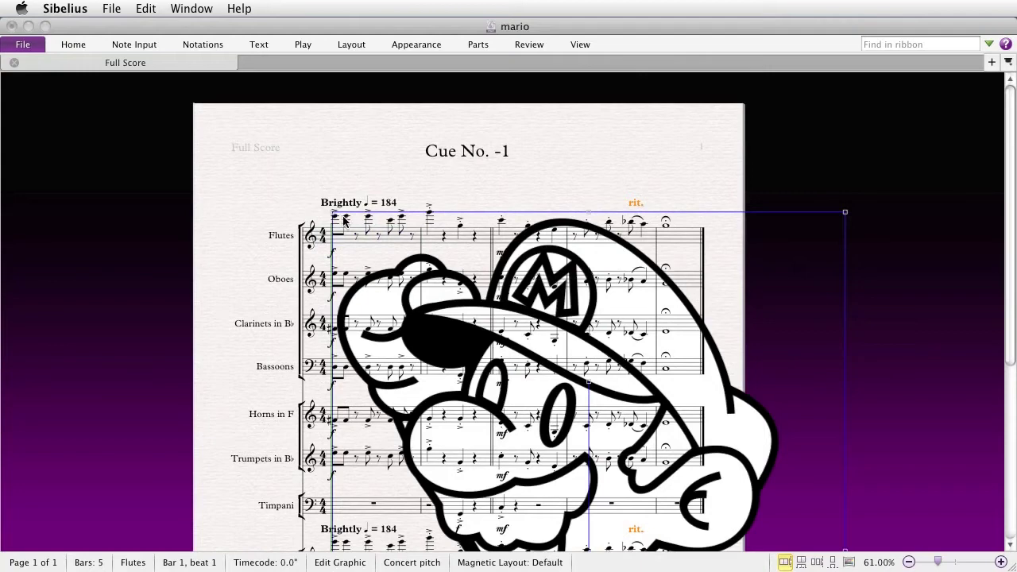
- Shrink the Mario graphic and move it over the opening bars of the top staves
left_click_drag(335, 217, 539, 489)
left_click_drag(677, 515, 441, 163)
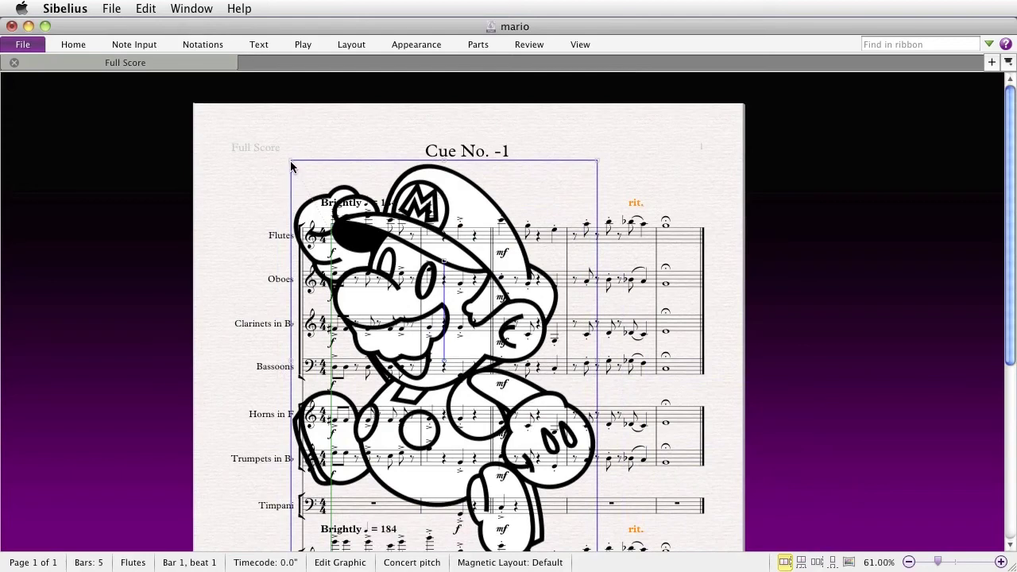
left_click_drag(292, 164, 416, 323)
left_click_drag(540, 388, 454, 240)
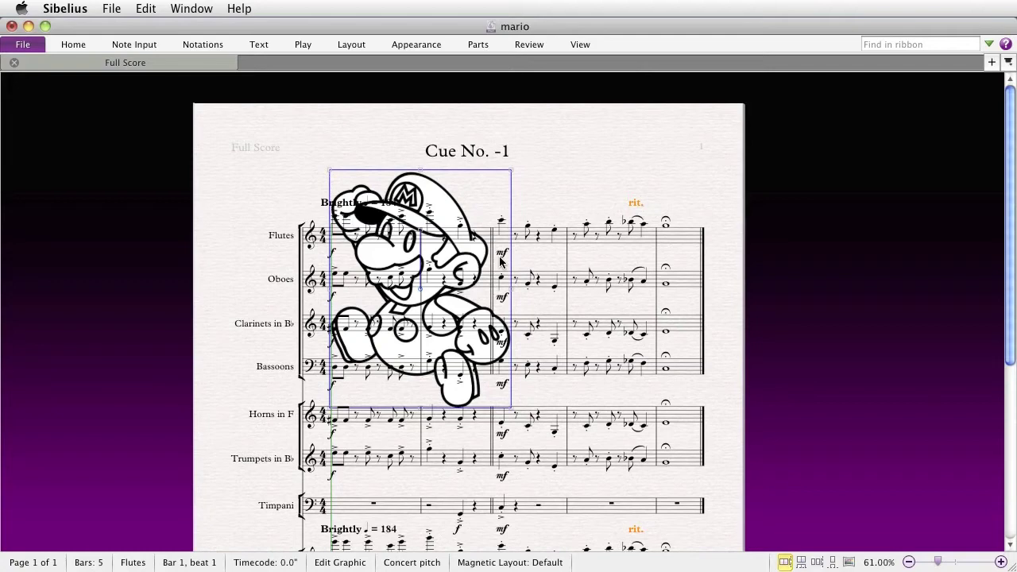
- Open the Flutes, Oboes and Clarinets in Bb parts in their own tabs
key("w")
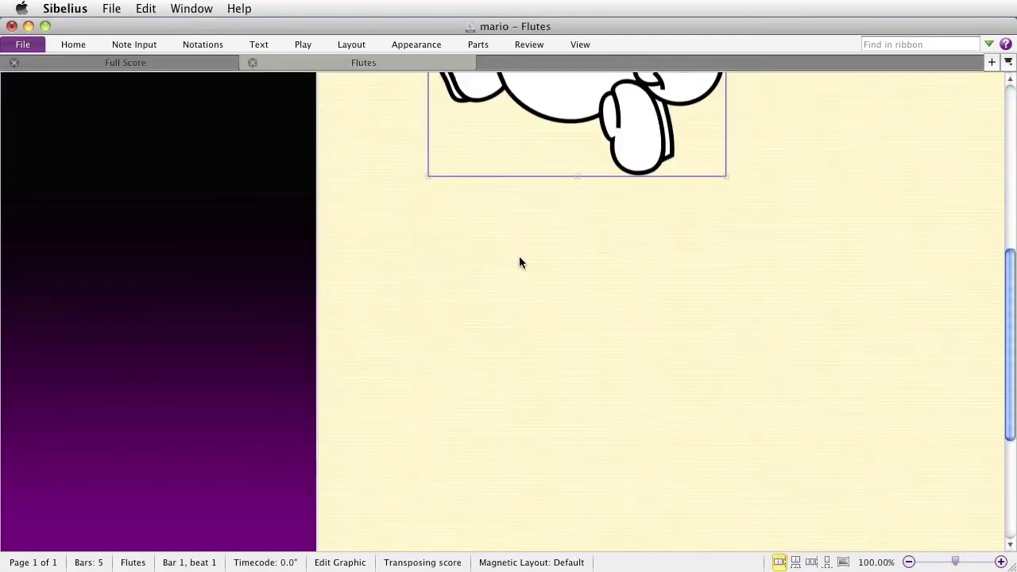
left_click_drag(723, 384, 461, 367)
key("alt+super+grave")
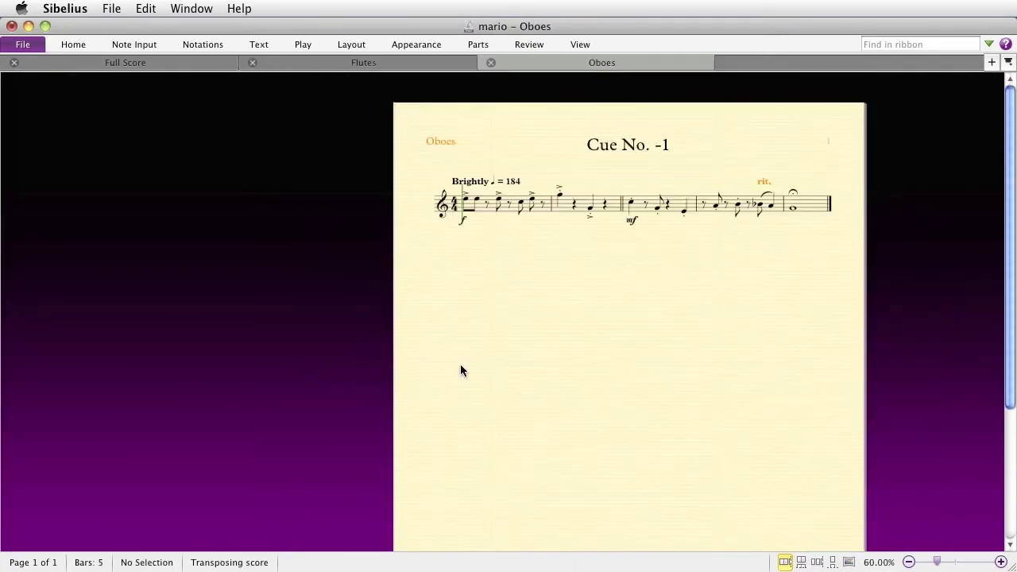
key("alt+super+grave")
key("alt+super+grave")
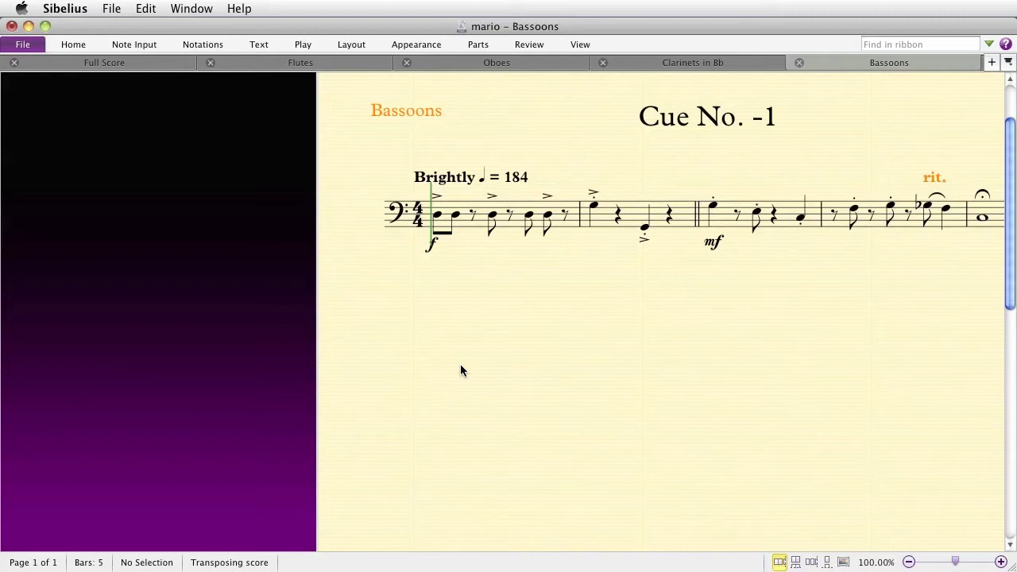
- Back in the full score, delete the Mario graphic and clear the selection
key("w")
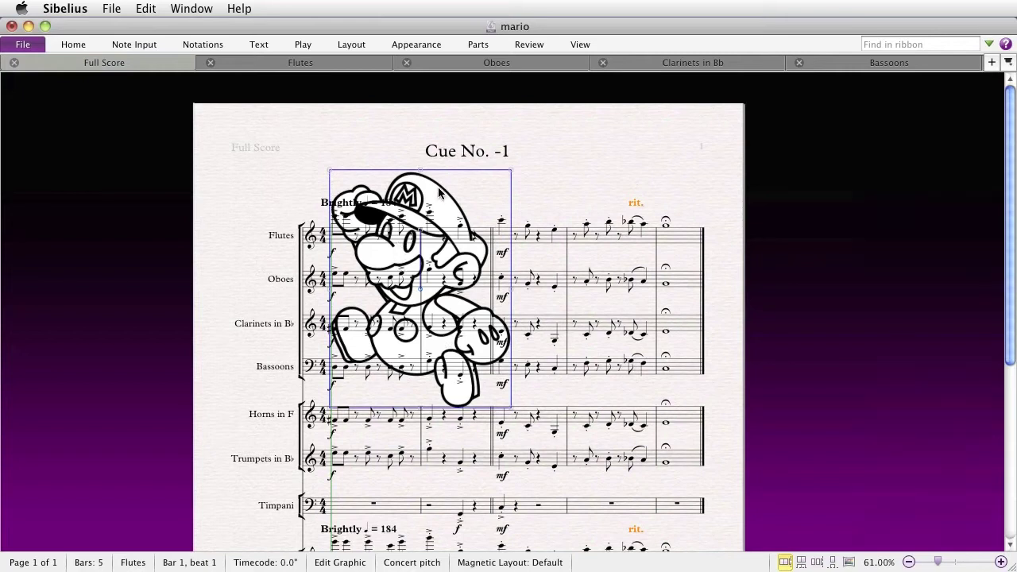
key("Delete")
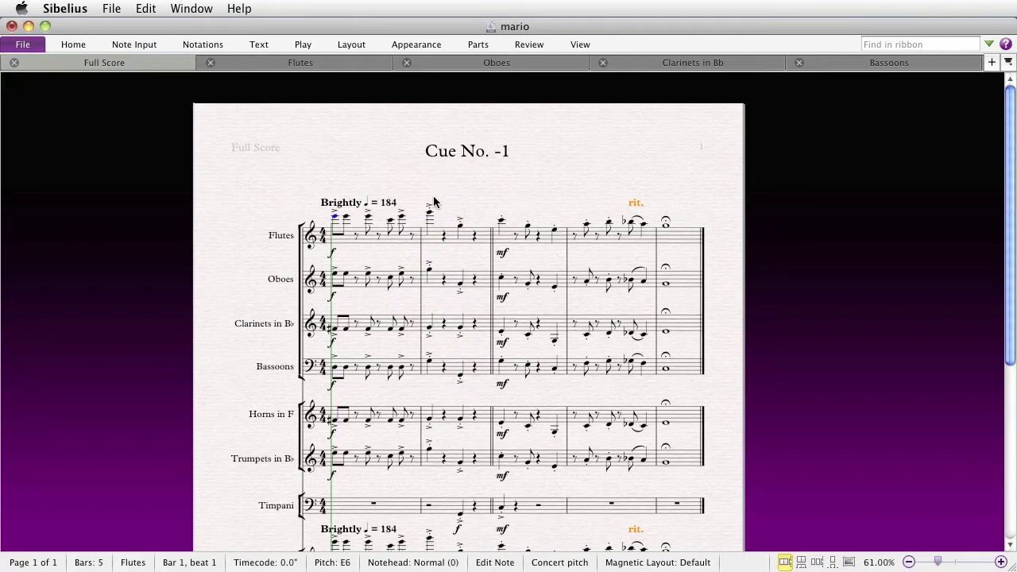
left_click(280, 135)
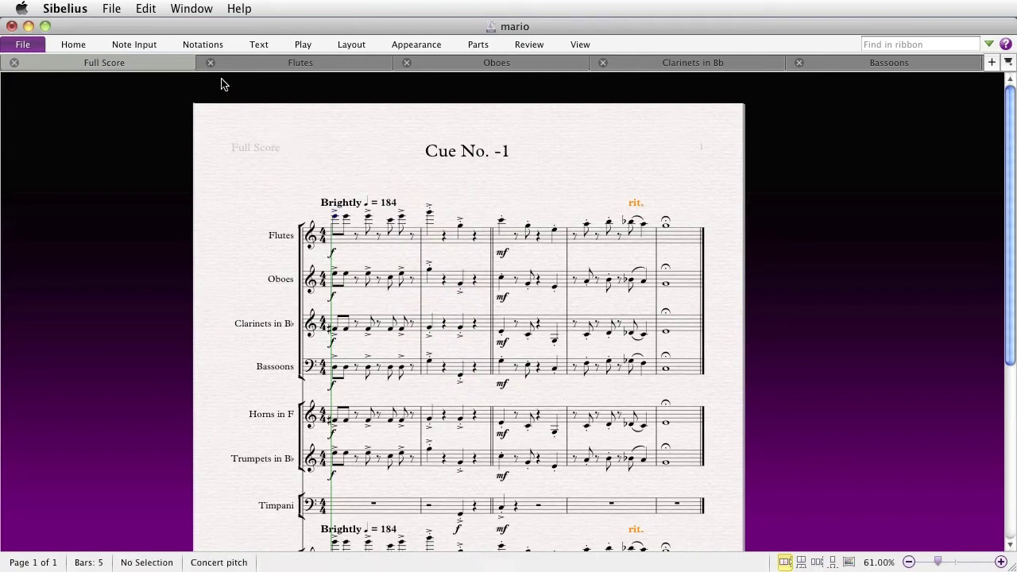
- Add one blank title page titled 'Cue No. -1' before the music
left_click(359, 46)
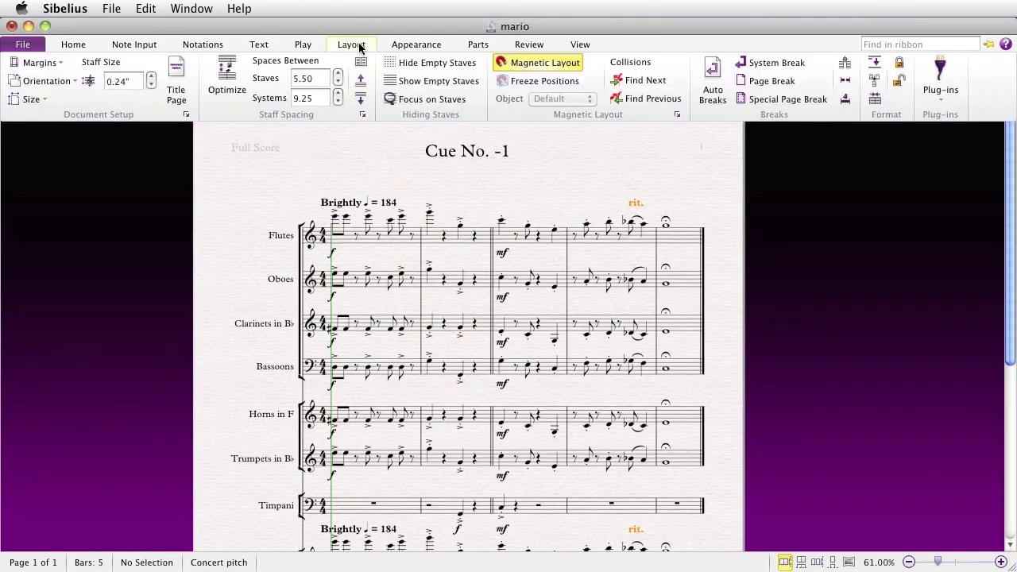
left_click(188, 74)
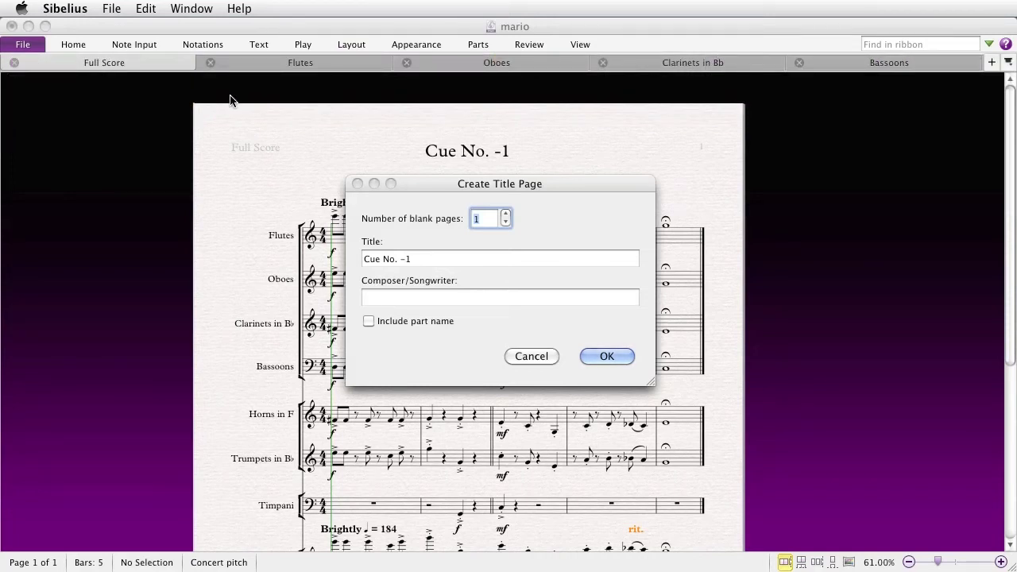
left_click(602, 359)
left_click(467, 453)
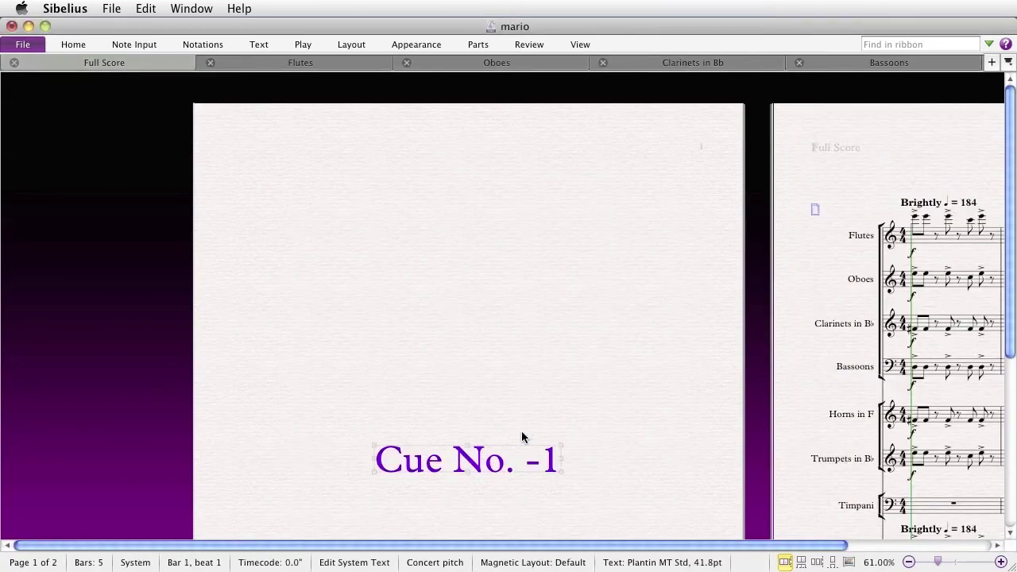
left_click_drag(525, 437, 467, 235)
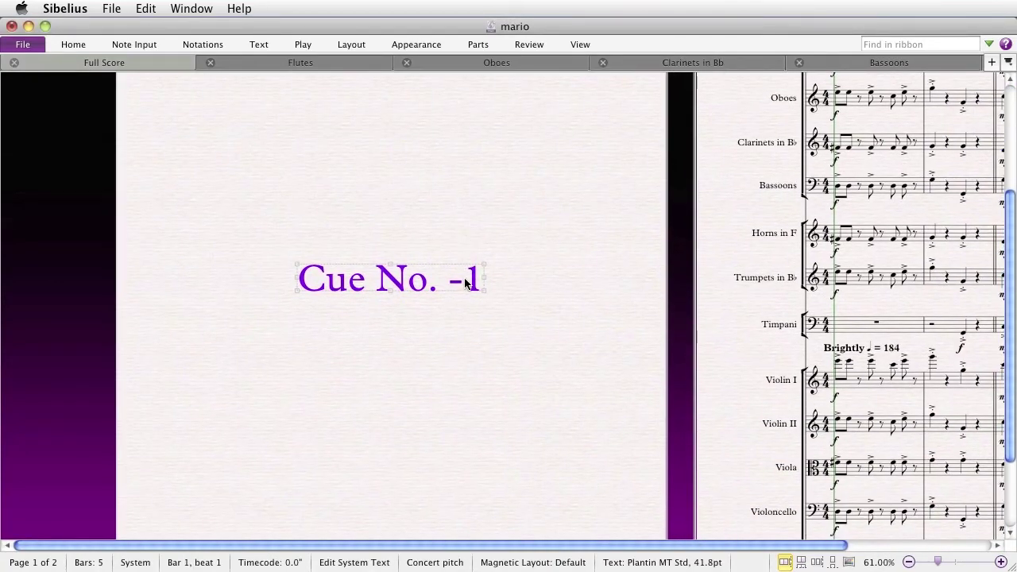
- Insert mario.svg as a graphic on the new title page
left_click(445, 352)
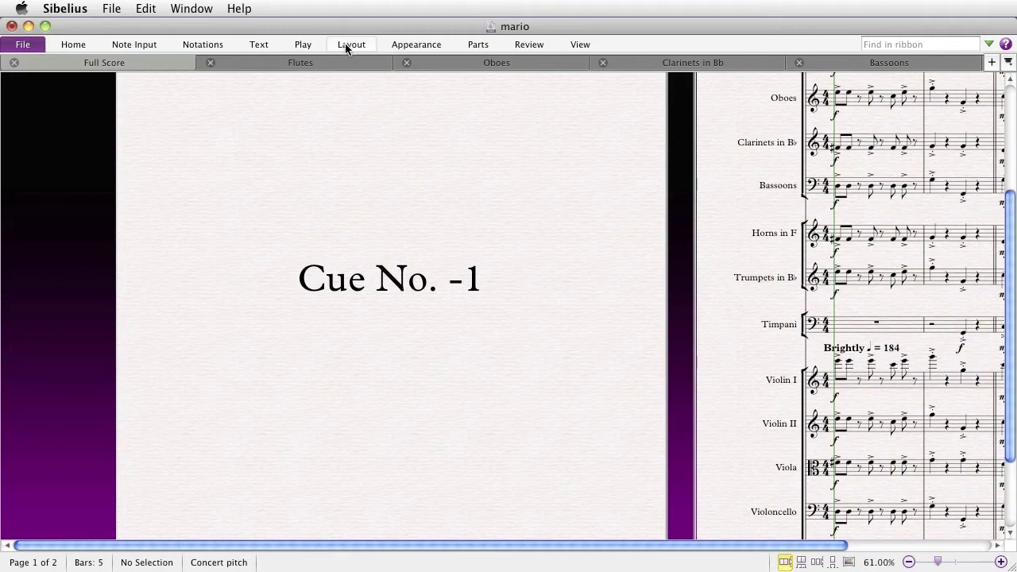
left_click(208, 46)
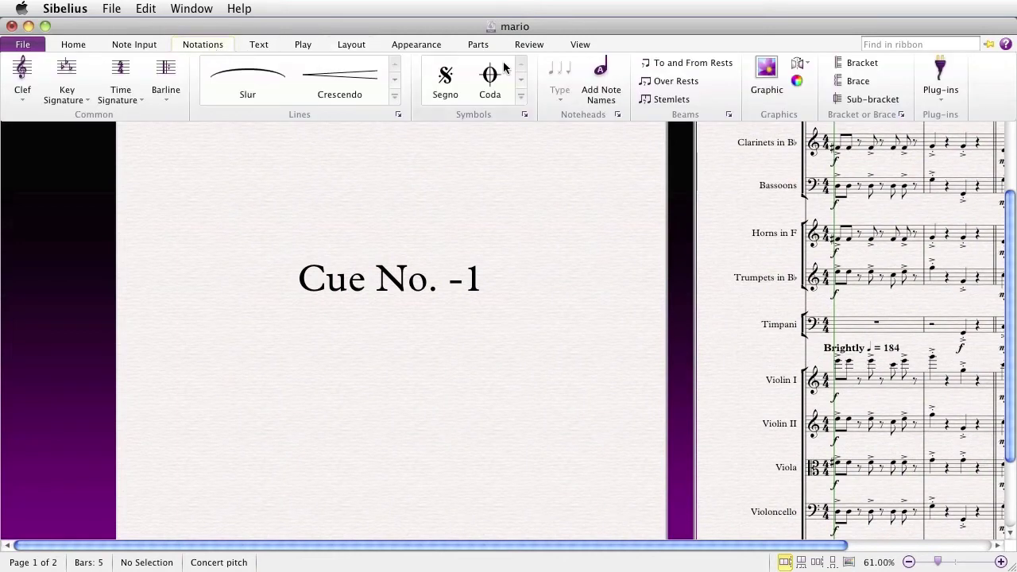
left_click(765, 87)
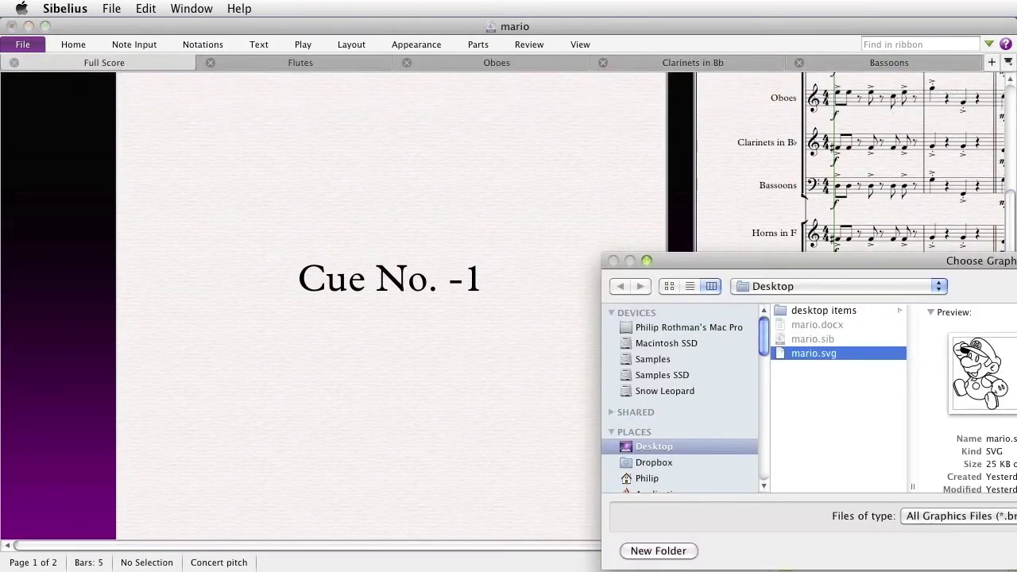
key("Return")
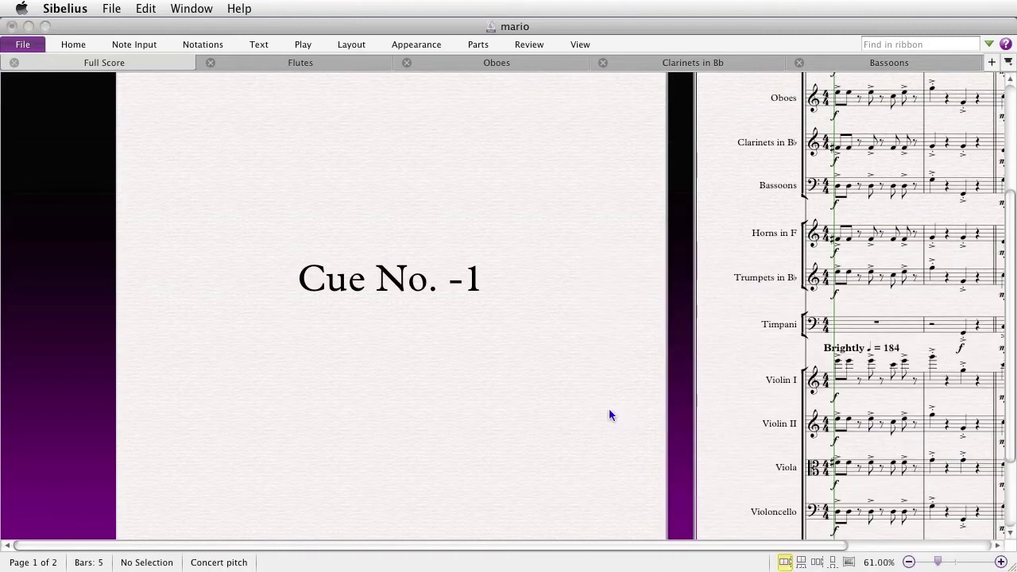
left_click(325, 330)
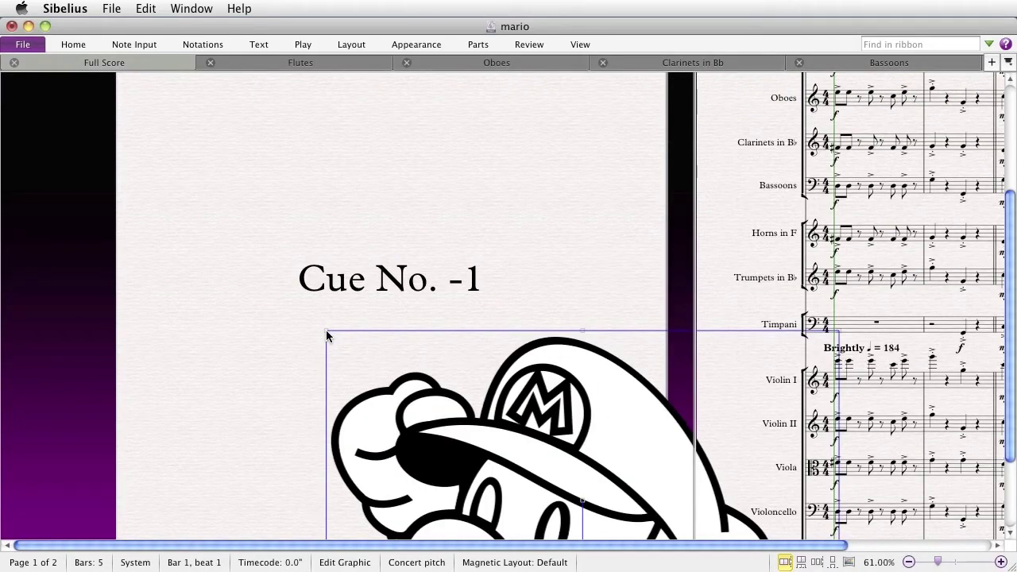
- Shrink the Mario graphic and centre it beneath the Cue No. -1 heading
left_click_drag(326, 333, 369, 223)
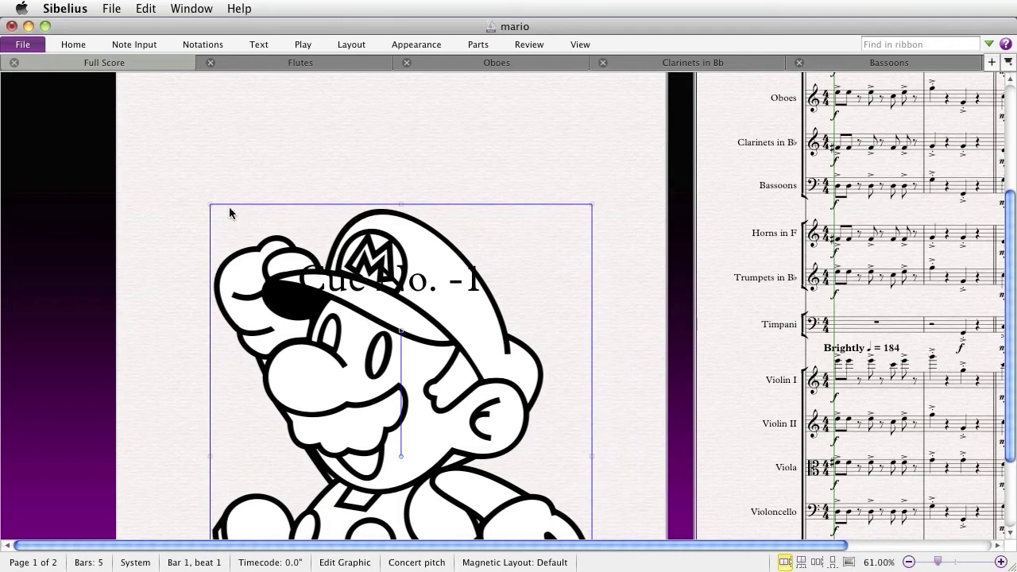
left_click_drag(210, 205, 390, 446)
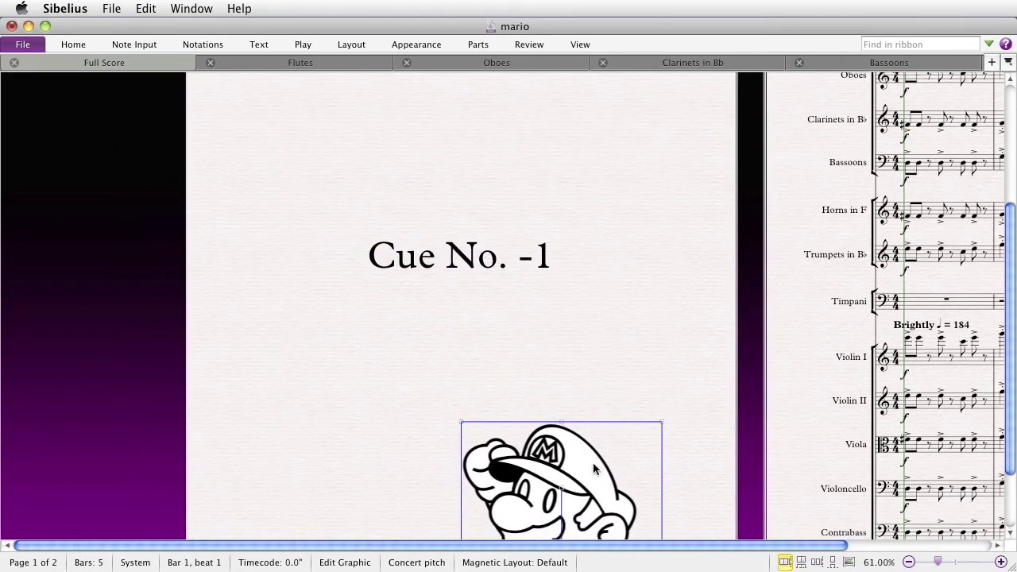
left_click_drag(595, 463, 487, 320)
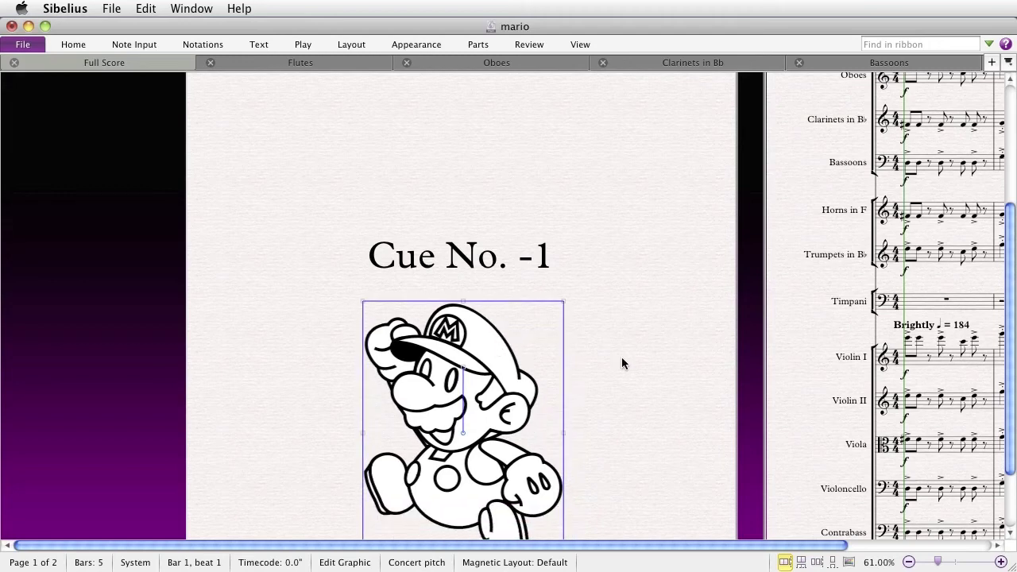
scroll(621, 358, "down", 2)
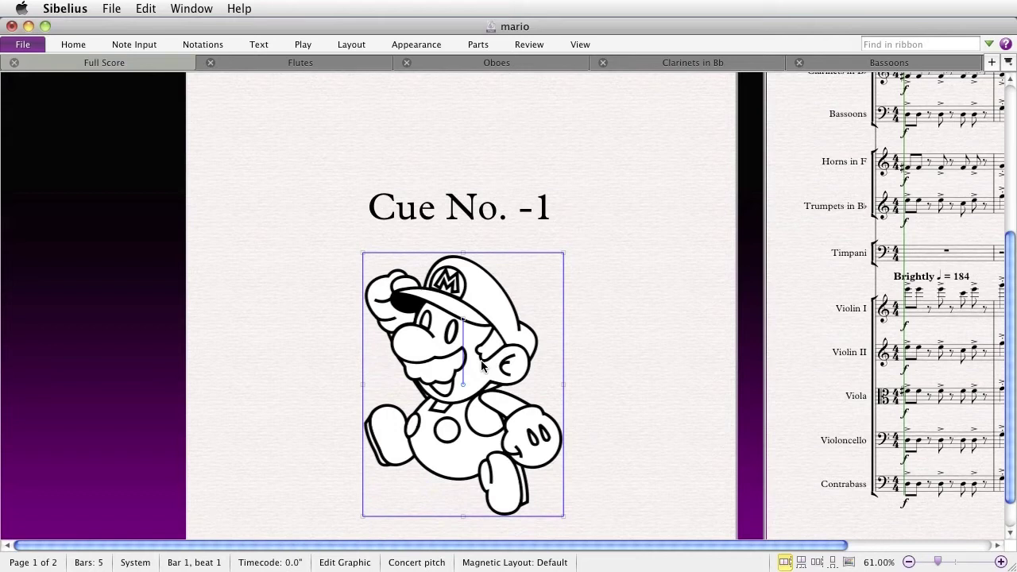
- Bring up the Home tab's Clipboard commands
left_click(65, 46)
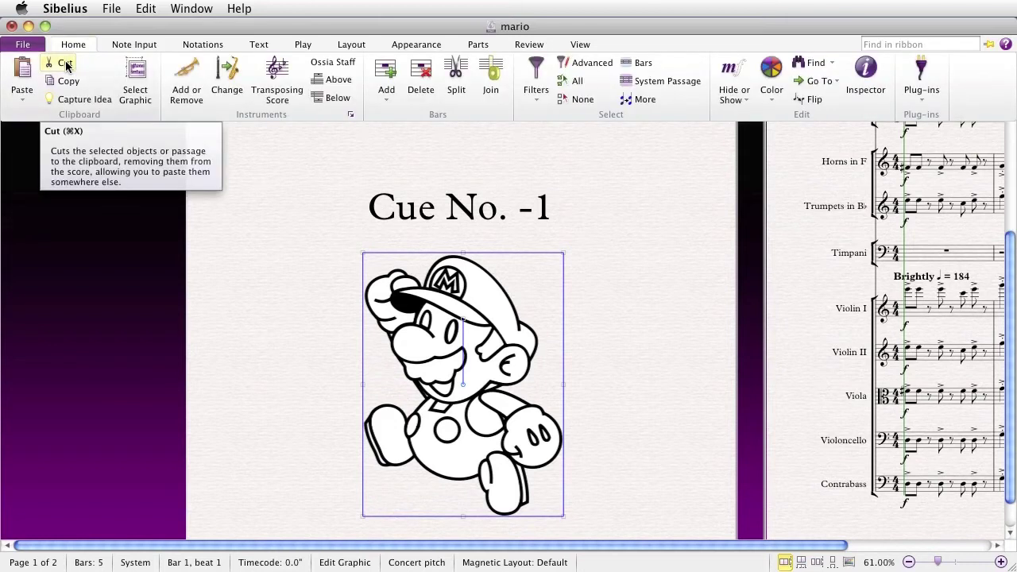
- Cut the Mario graphic from the title page and paste it at the Cue No. -1 title onto the score
left_click(65, 64)
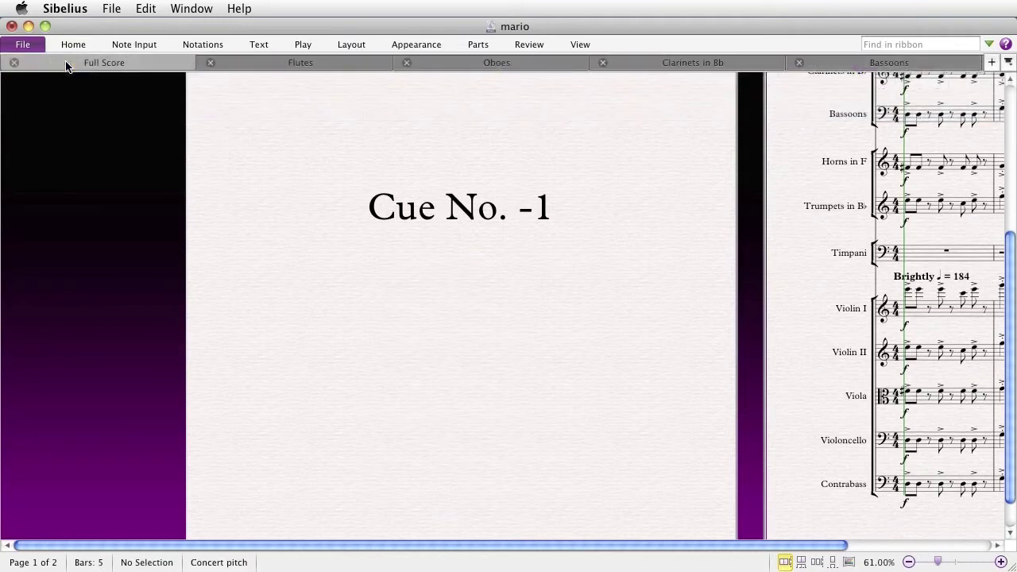
left_click(467, 219)
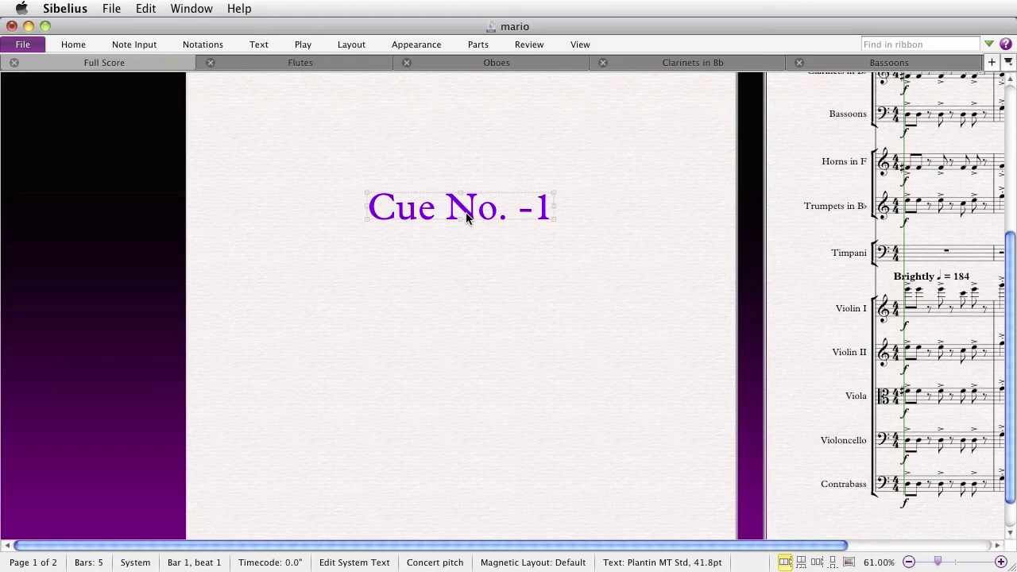
left_click(73, 44)
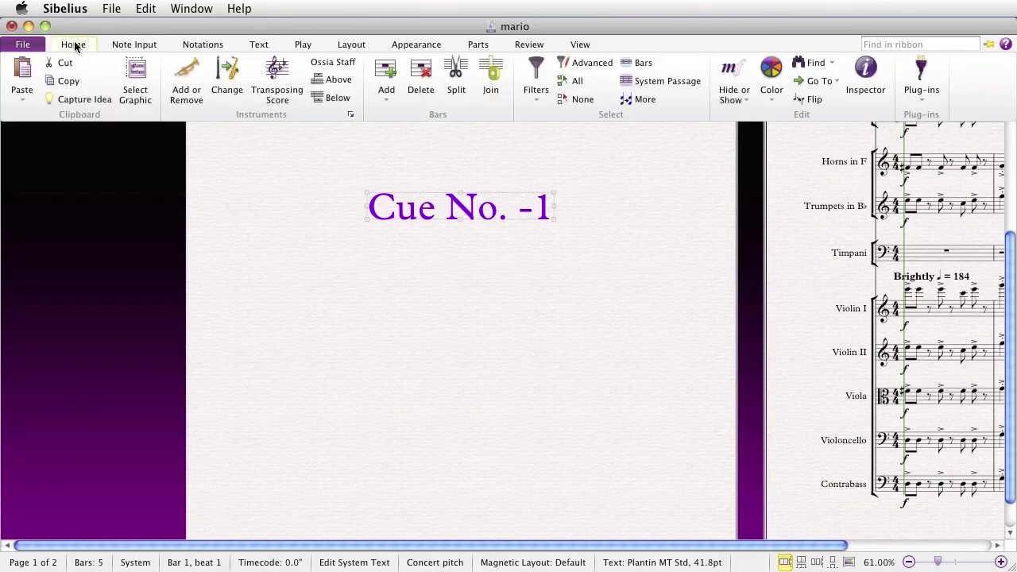
left_click(19, 71)
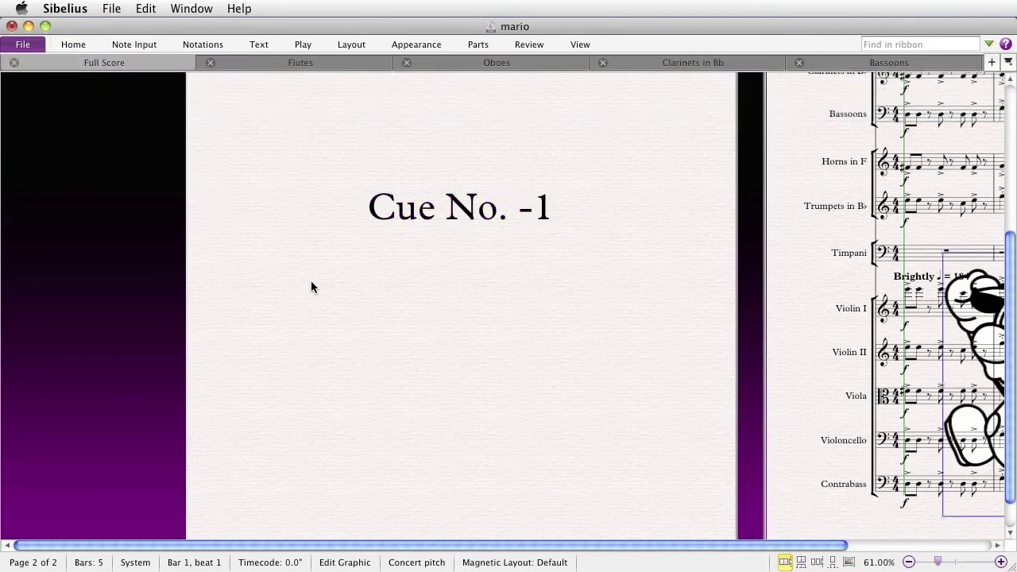
left_click_drag(539, 368, 82, 391)
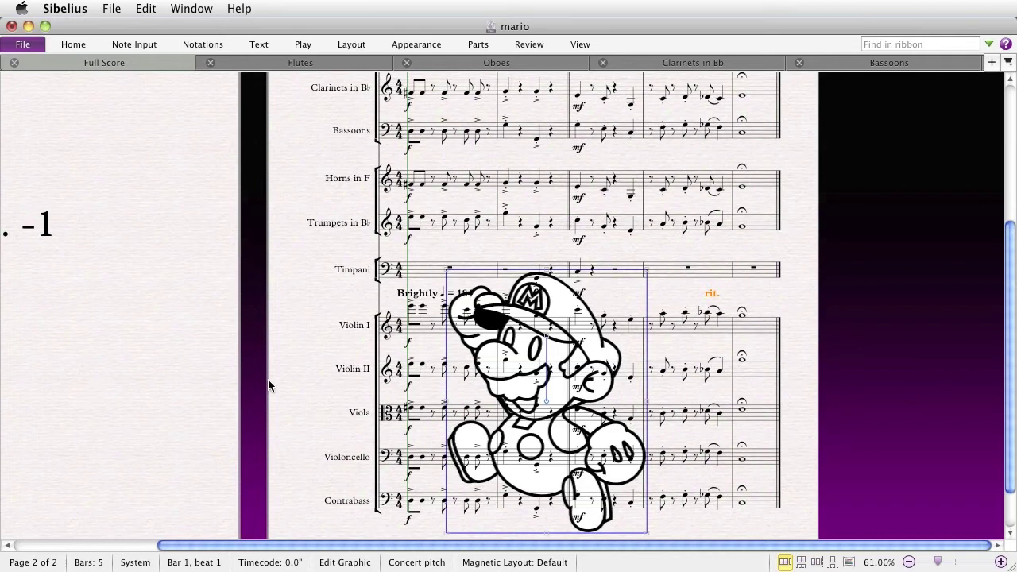
scroll(275, 383, "up", 5)
- Delete the blank-page marker so the score becomes a single page
left_click(311, 210)
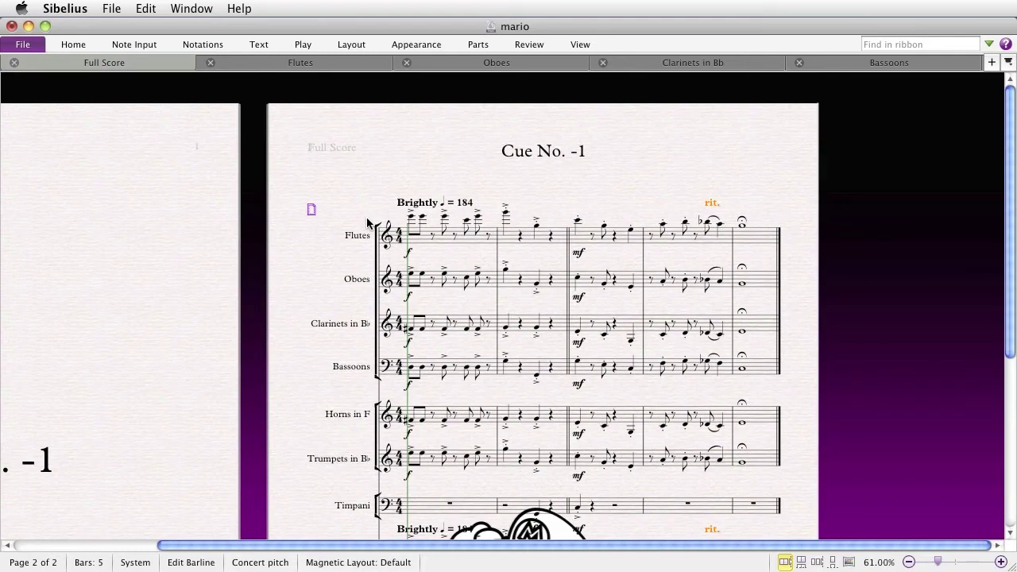
key("Delete")
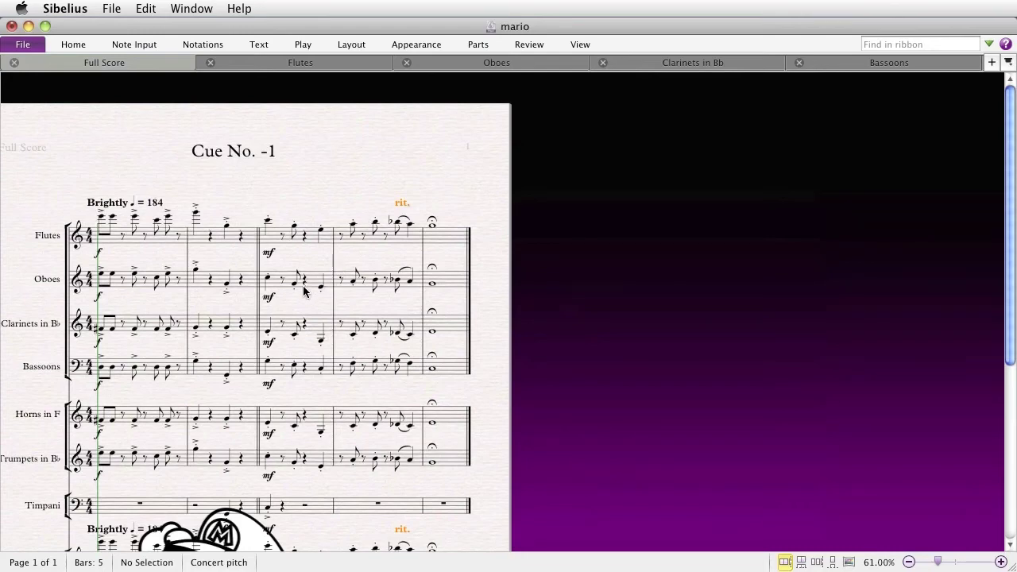
scroll(307, 298, "down", 5)
scroll(294, 354, "down", 1)
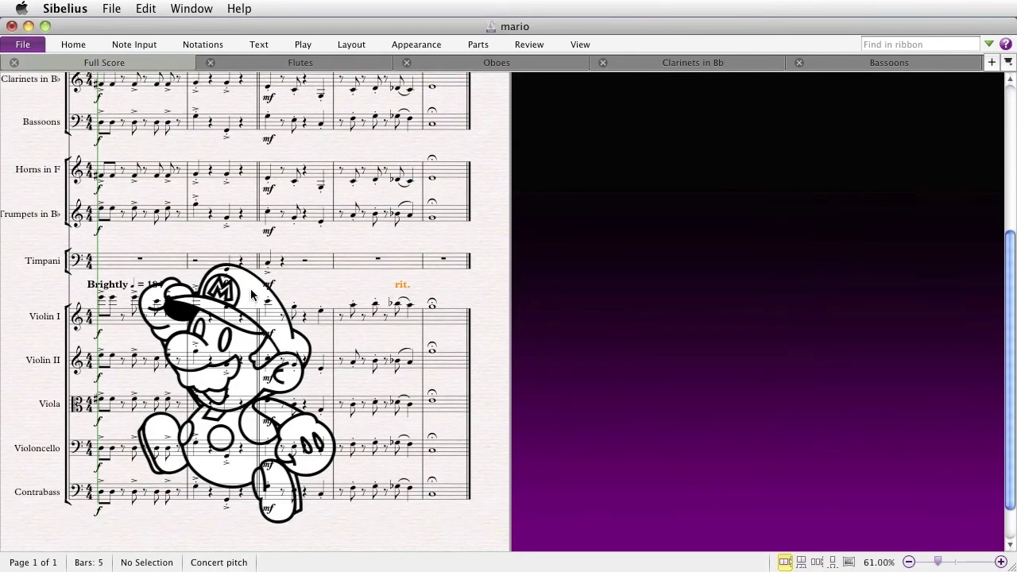
left_click(254, 294)
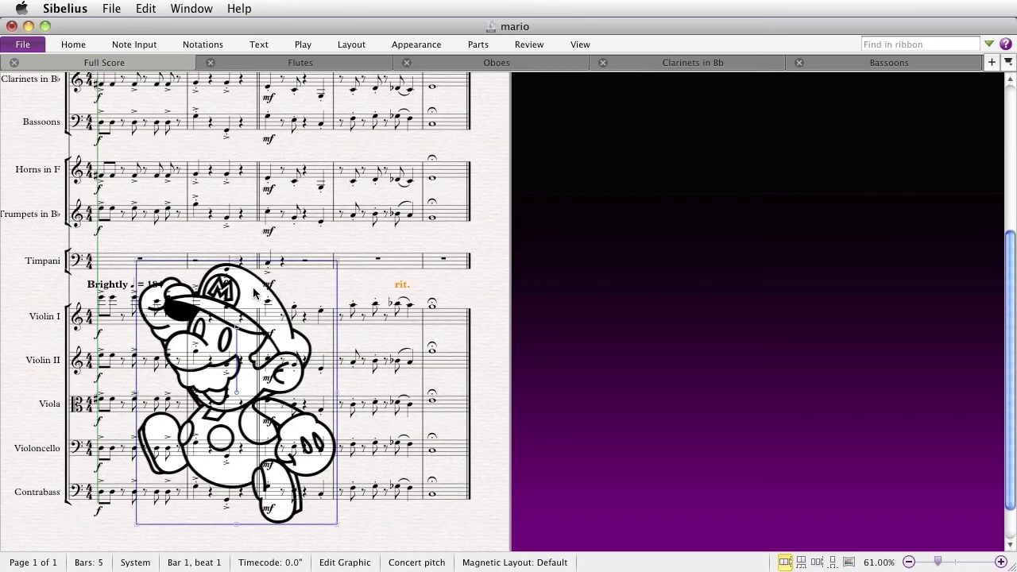
key("space")
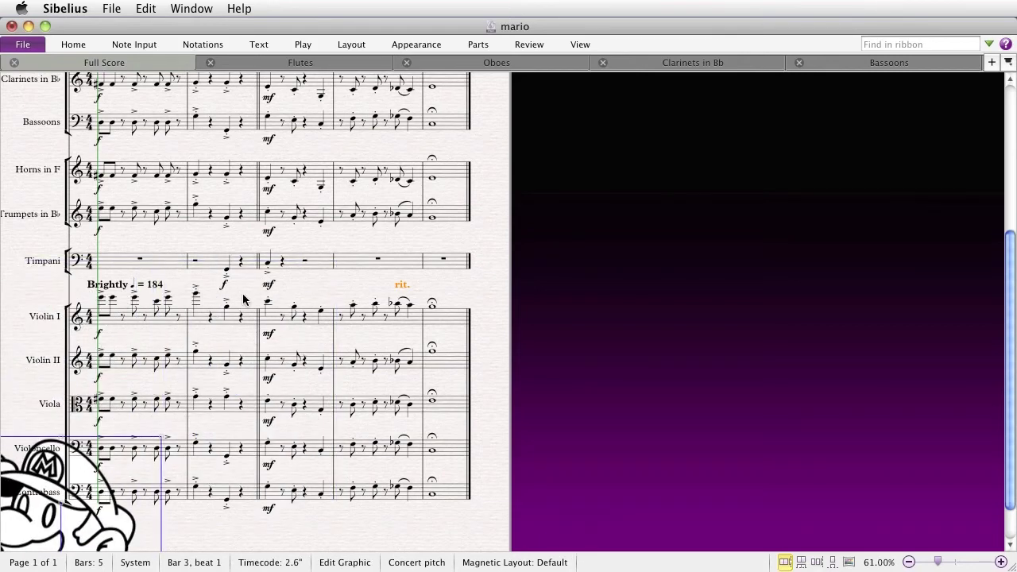
key("space")
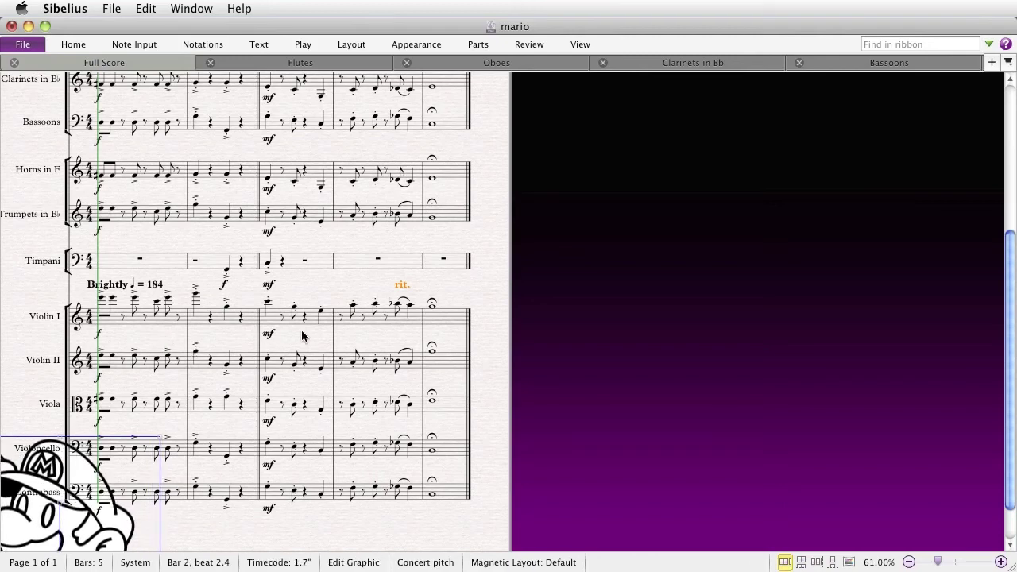
key("super+bracketleft")
scroll(363, 341, "down", 3)
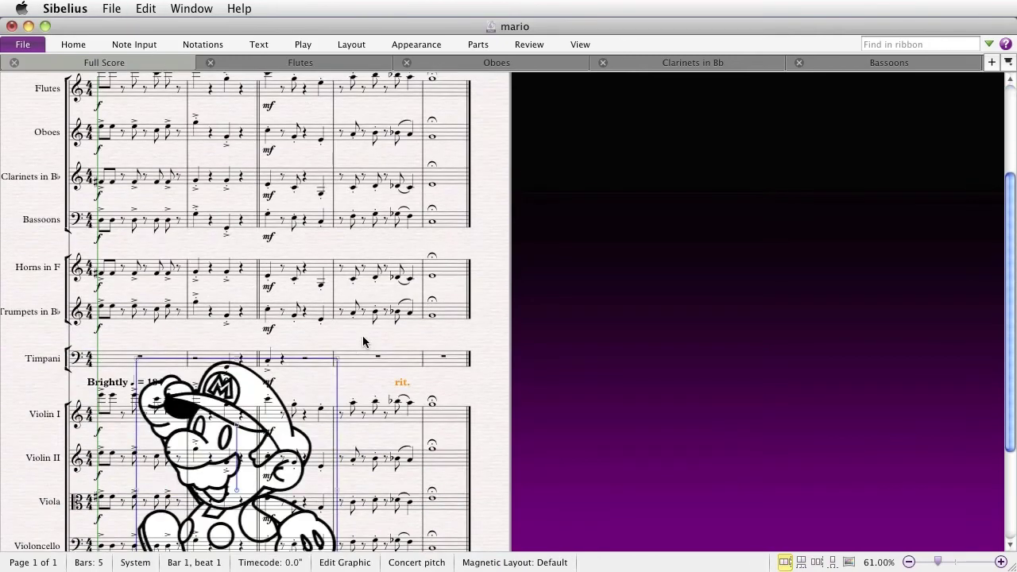
scroll(371, 341, "left", 10)
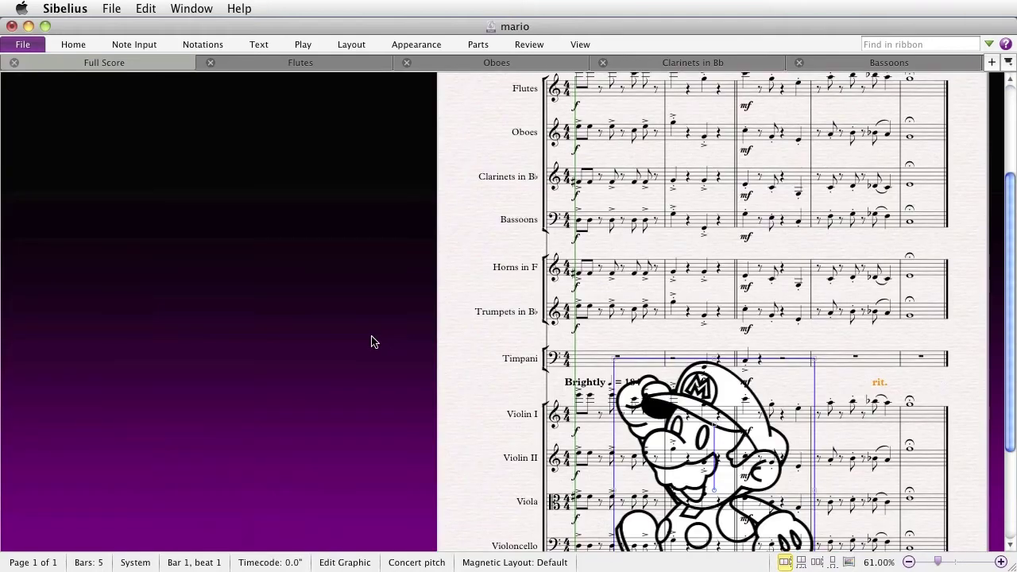
scroll(370, 341, "down", 2)
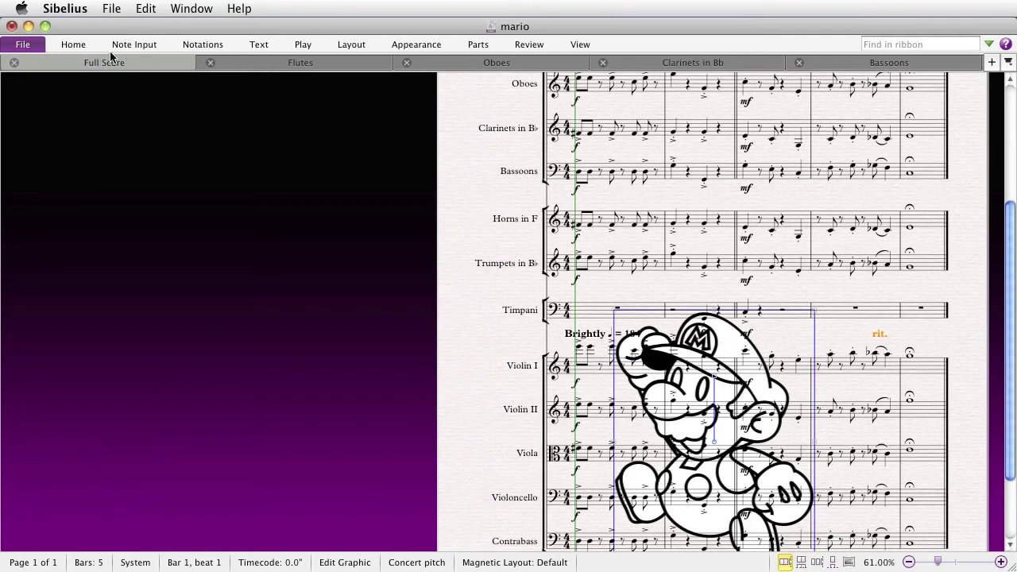
- Set the Mario graphic to Show in Parts via Hide or Show, then deselect it
left_click(72, 45)
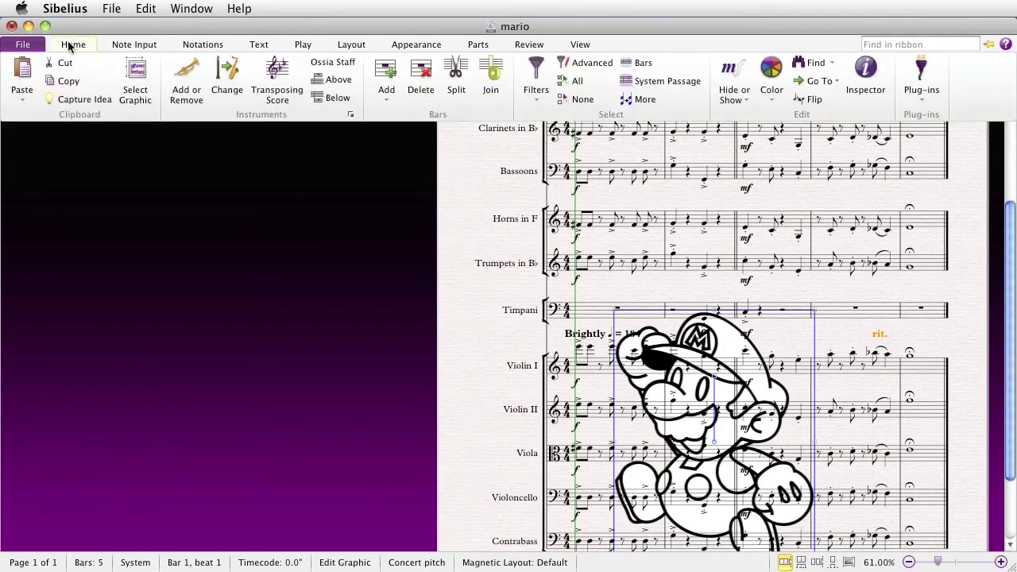
left_click(733, 100)
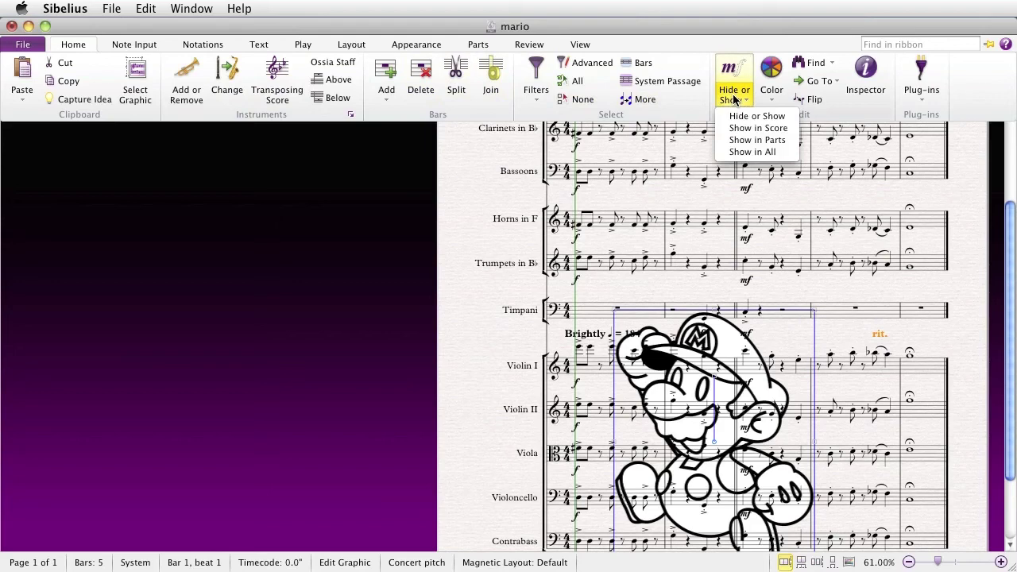
left_click(746, 142)
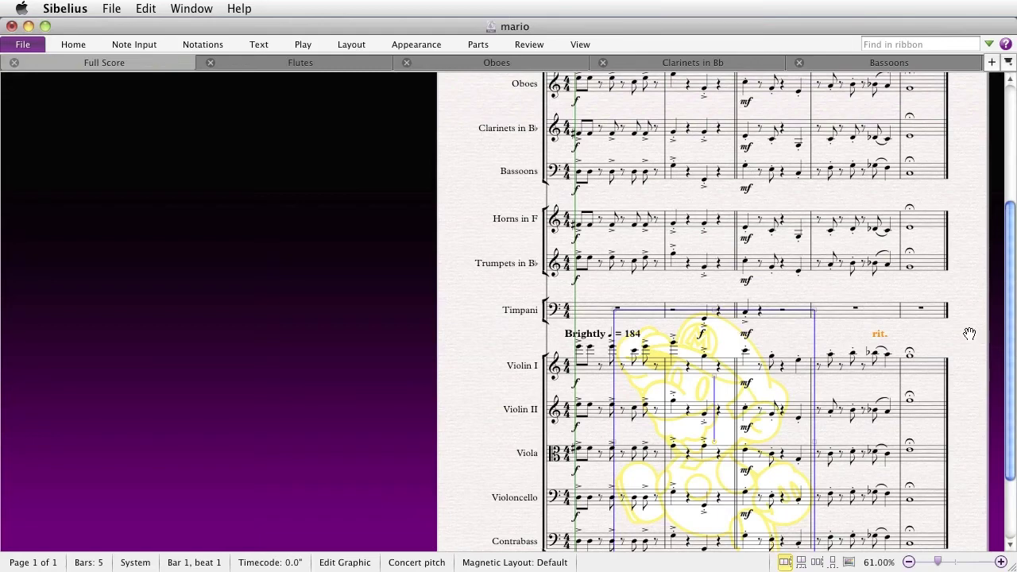
left_click_drag(970, 334, 744, 348)
key("Escape")
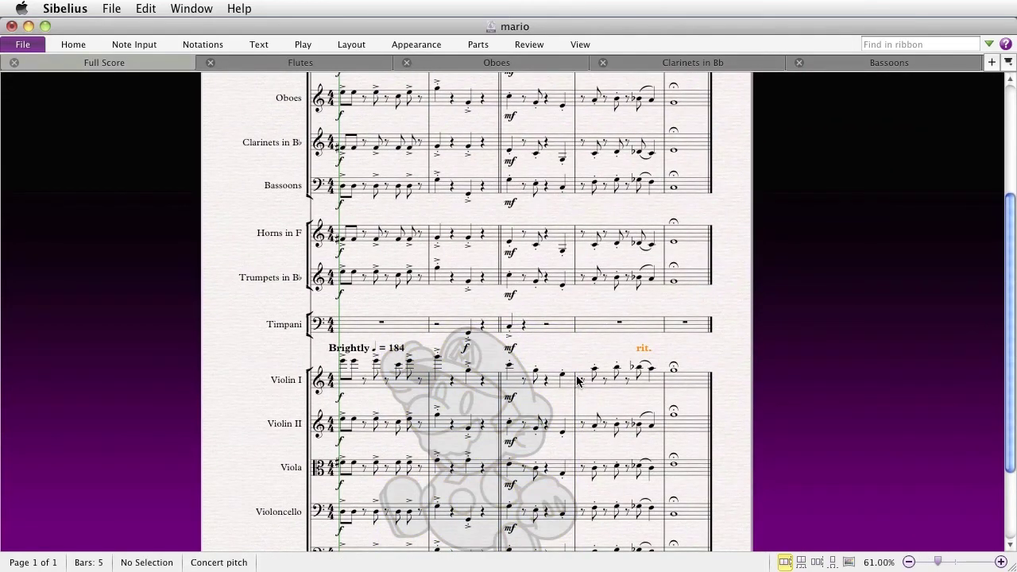
- Open the Horns in F part and zoom out to see the whole page
key("super+alt+grave")
key("super+alt+grave")
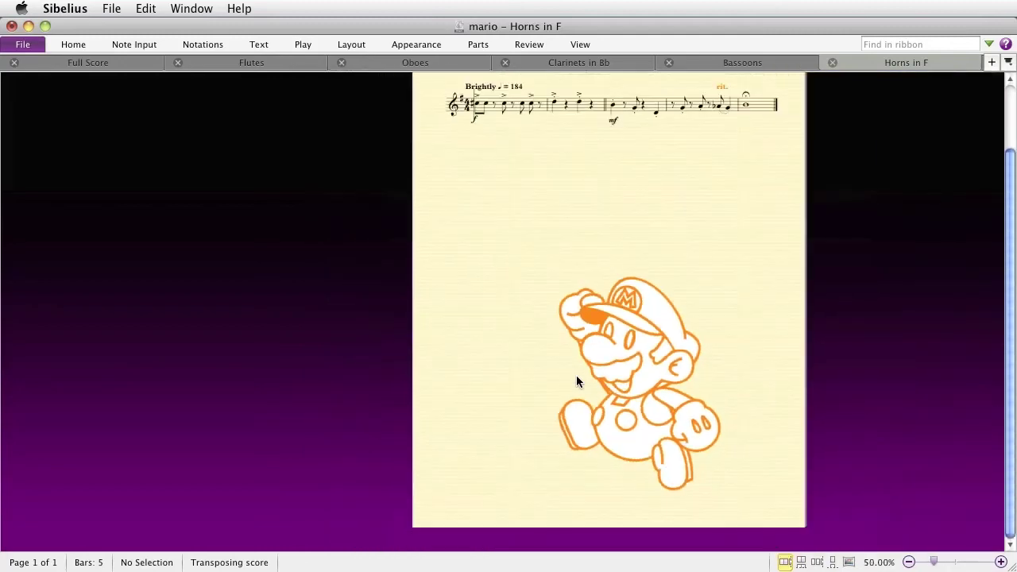
key("super+minus")
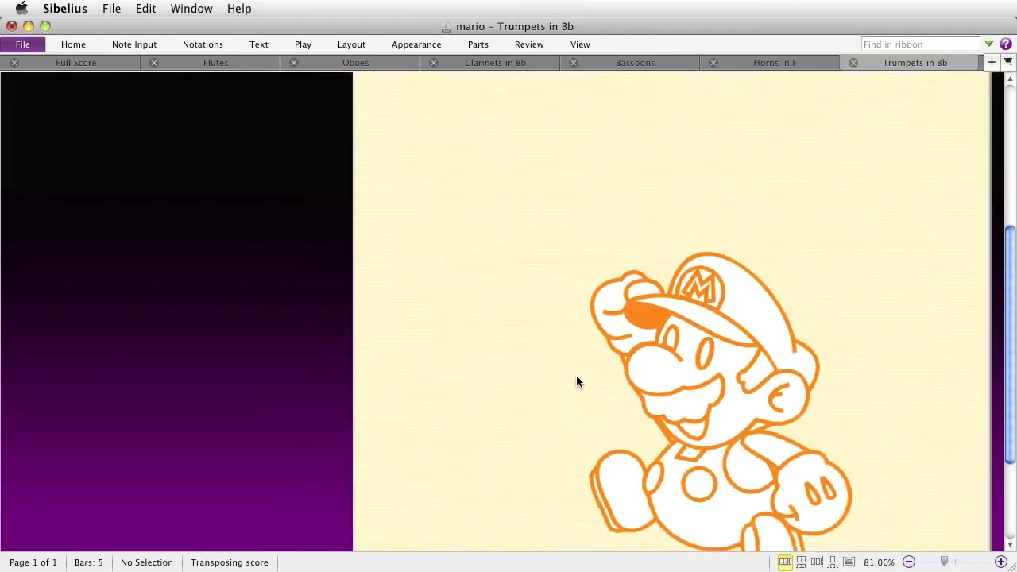
left_click_drag(842, 278, 658, 298)
key("super+minus")
scroll(587, 313, "up", 3)
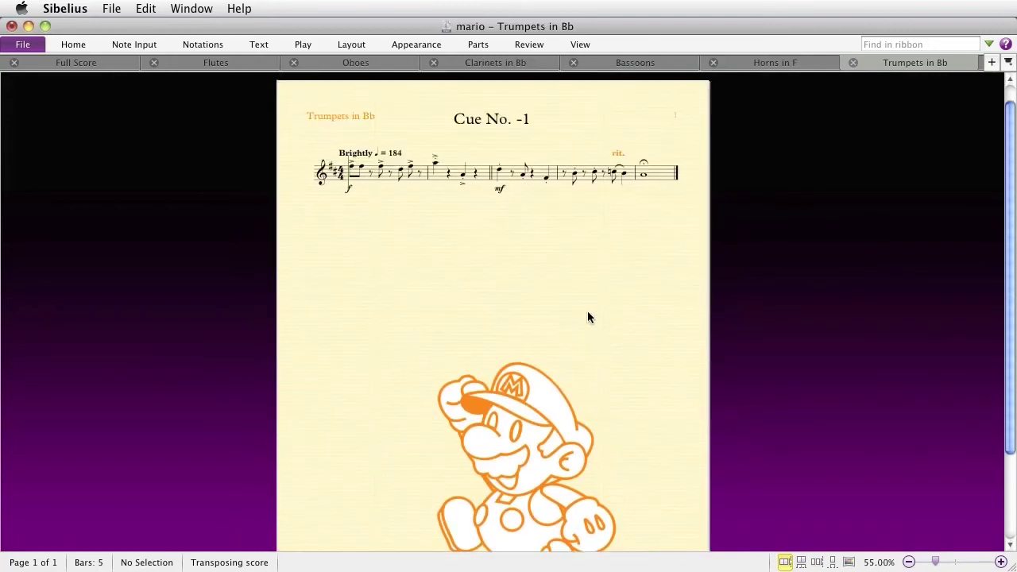
- Enlarge the Mario graphic in the Trumpets in Bb part, then open the Timpani part
left_click(522, 413)
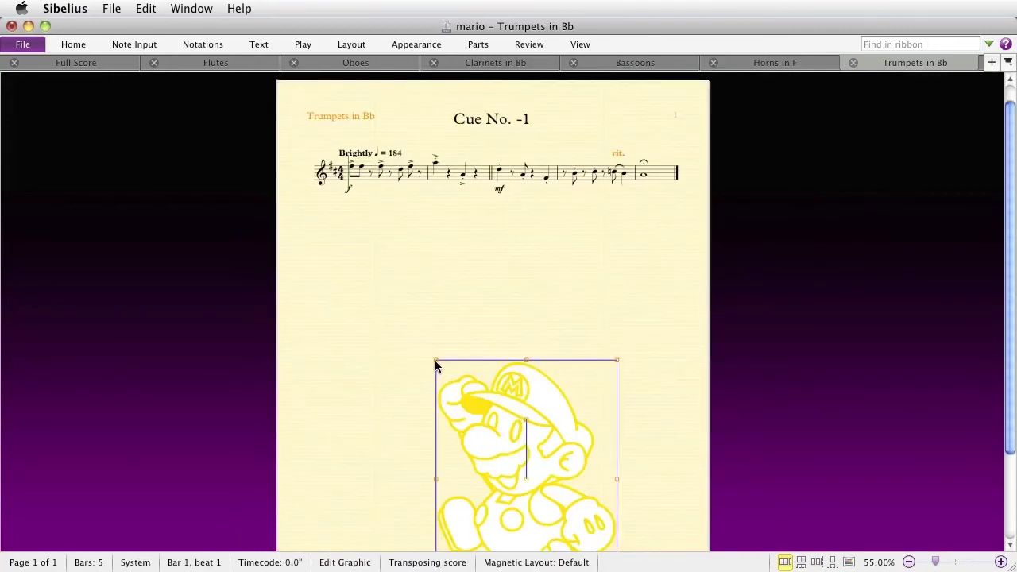
left_click_drag(437, 363, 320, 218)
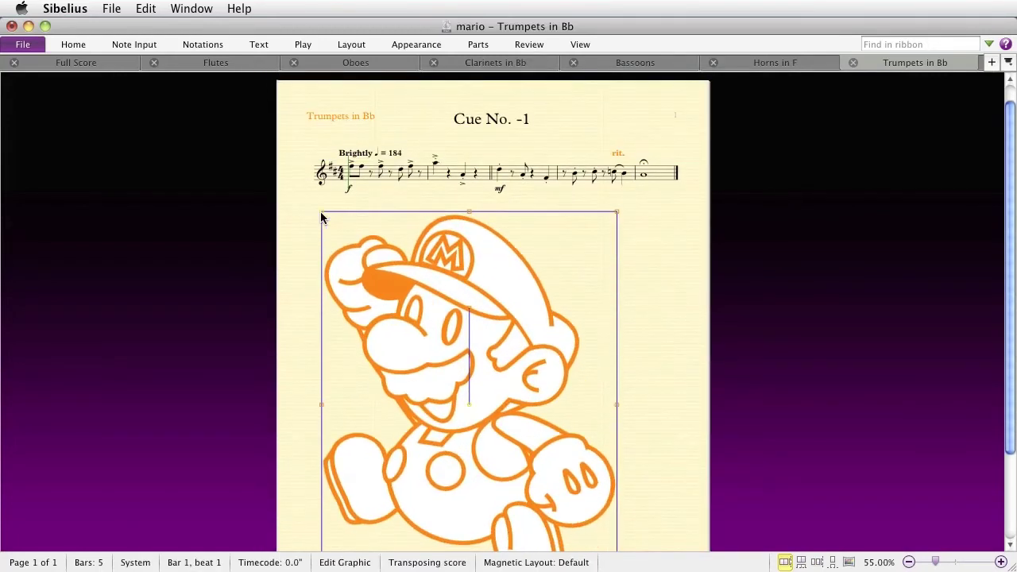
left_click(659, 350)
key("super+alt+grave")
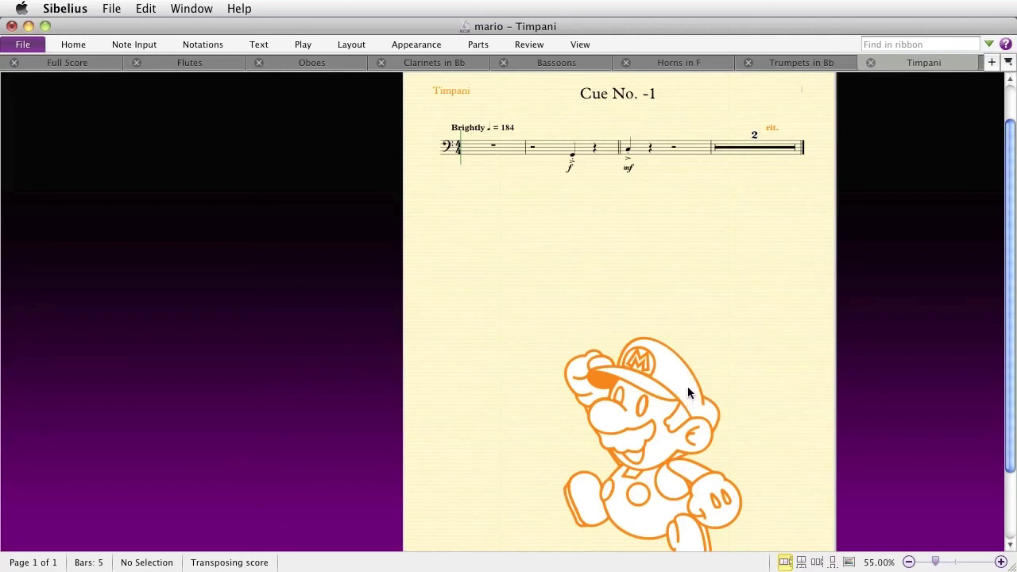
- Turn off Differences In Parts and return to the full score
left_click(585, 46)
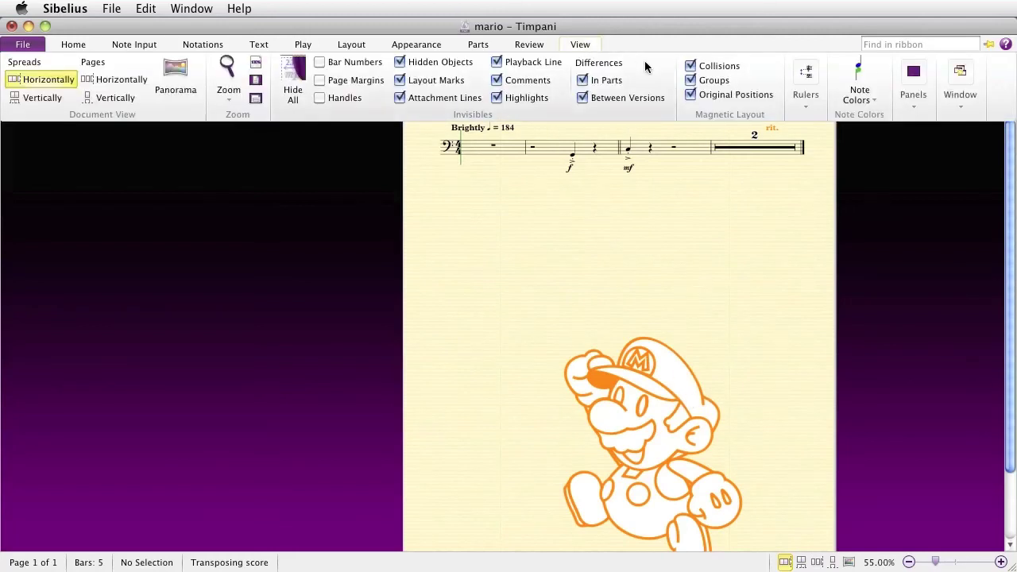
left_click(605, 81)
left_click_drag(743, 333, 723, 334)
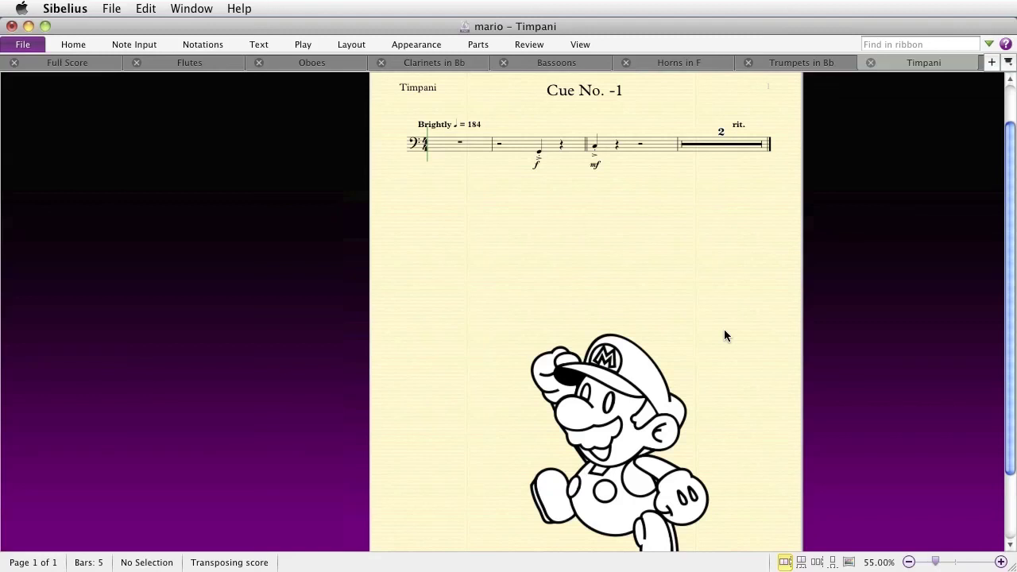
key("w")
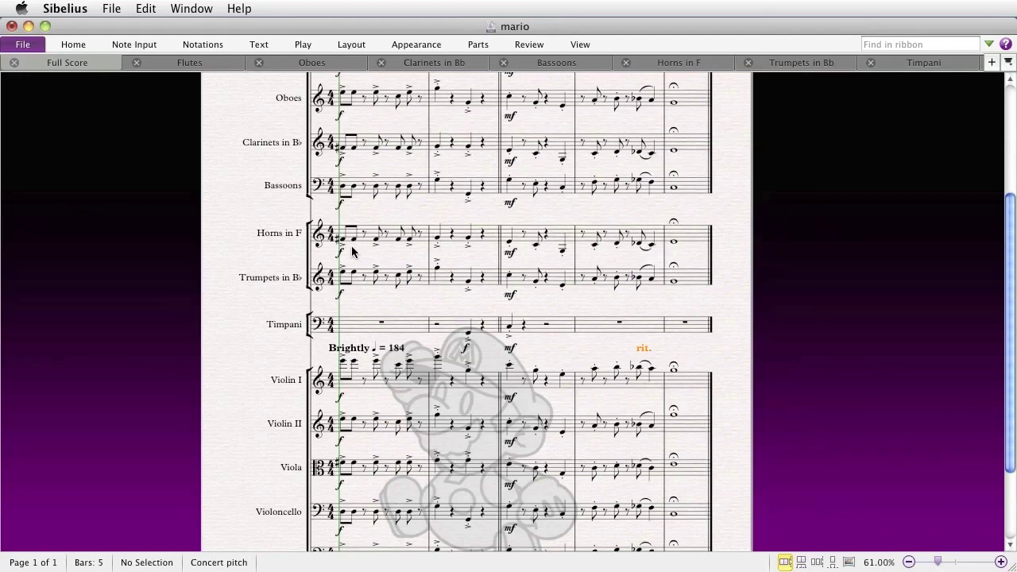